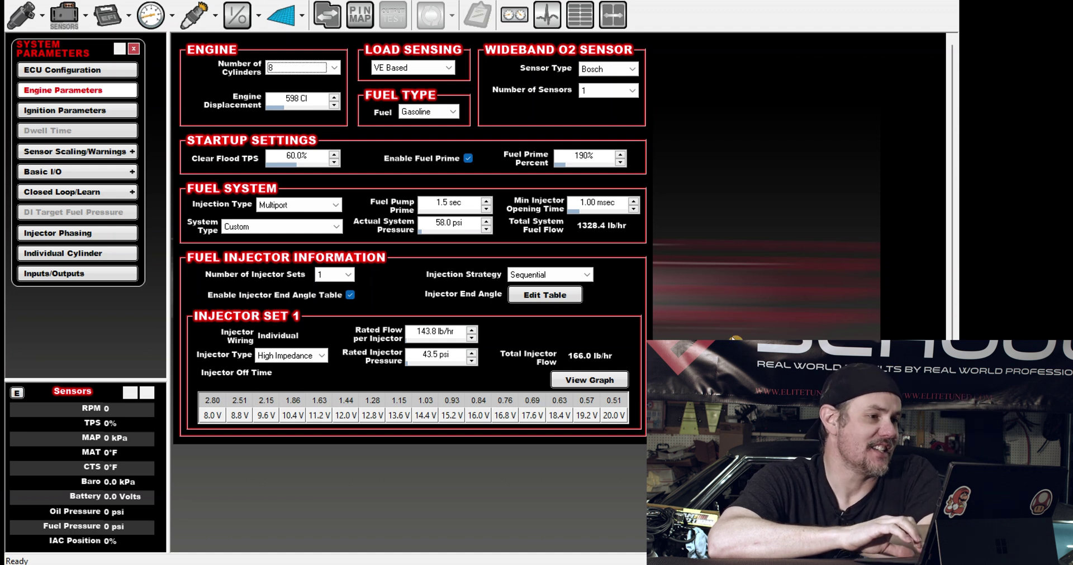
# - Look through the fuel System Type injector presets and leave System Type set to Custom
pyautogui.click(327, 227)
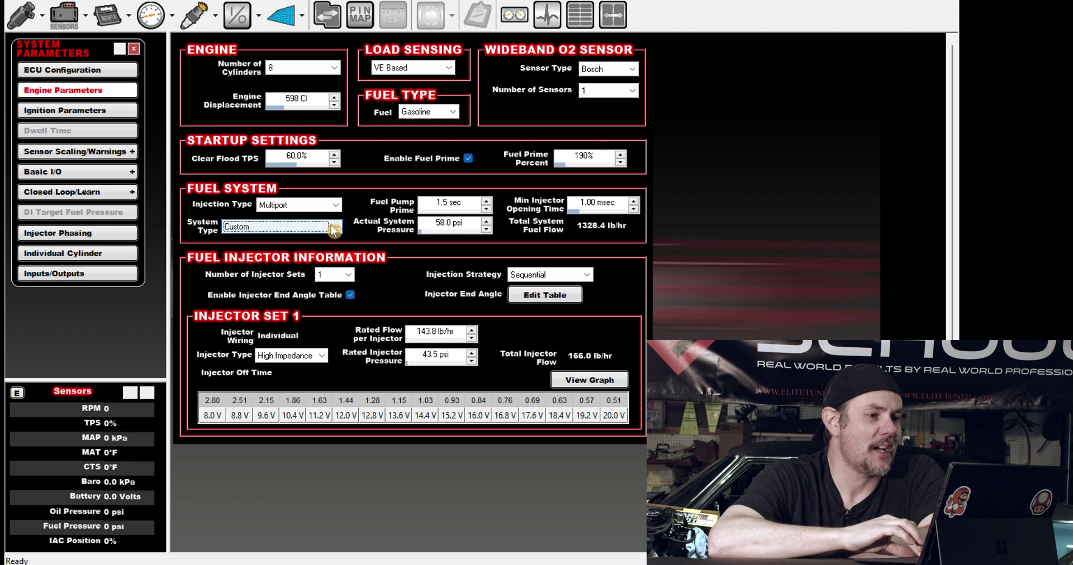
pyautogui.click(332, 226)
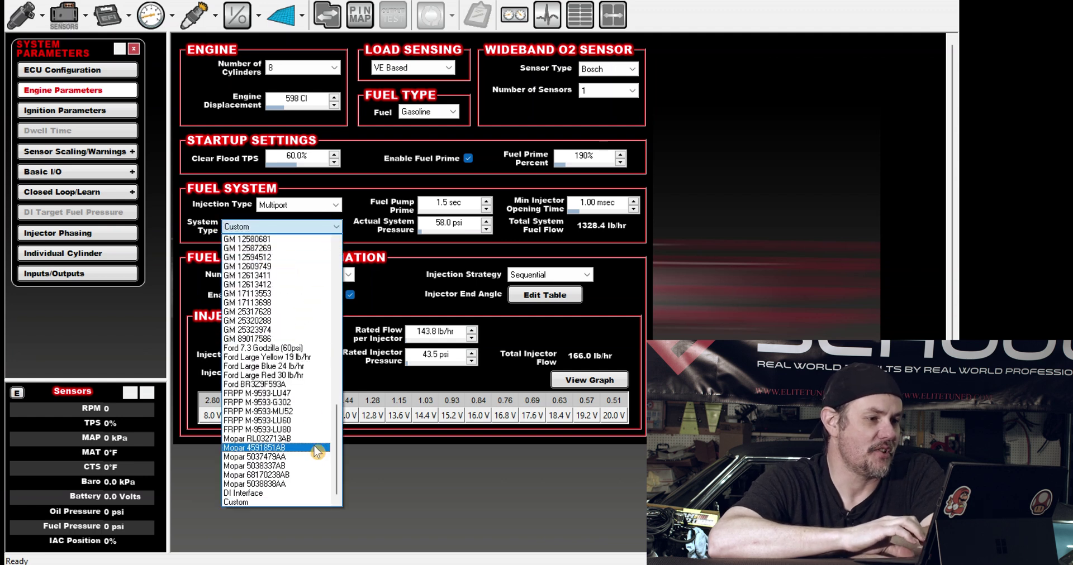
pyautogui.moveTo(334, 445); pyautogui.dragTo(340, 303)
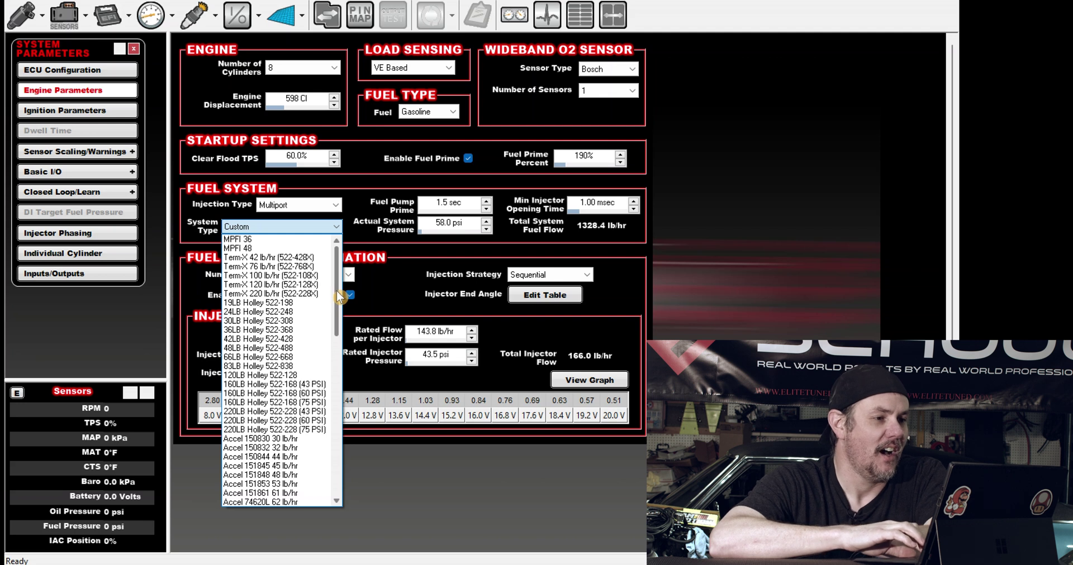
pyautogui.moveTo(340, 298); pyautogui.dragTo(327, 395)
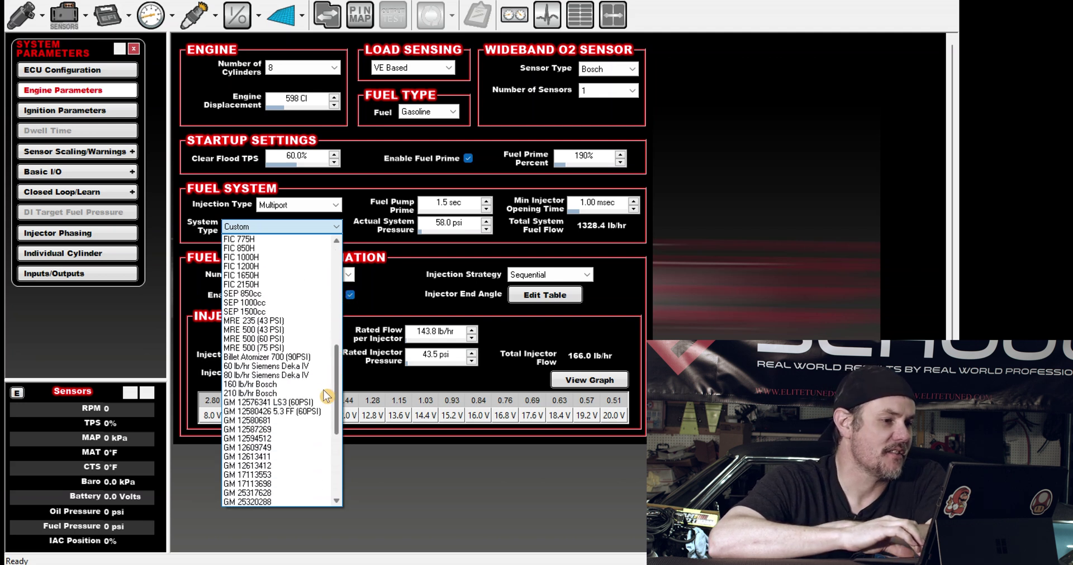
pyautogui.scroll(-6, 324, 403)
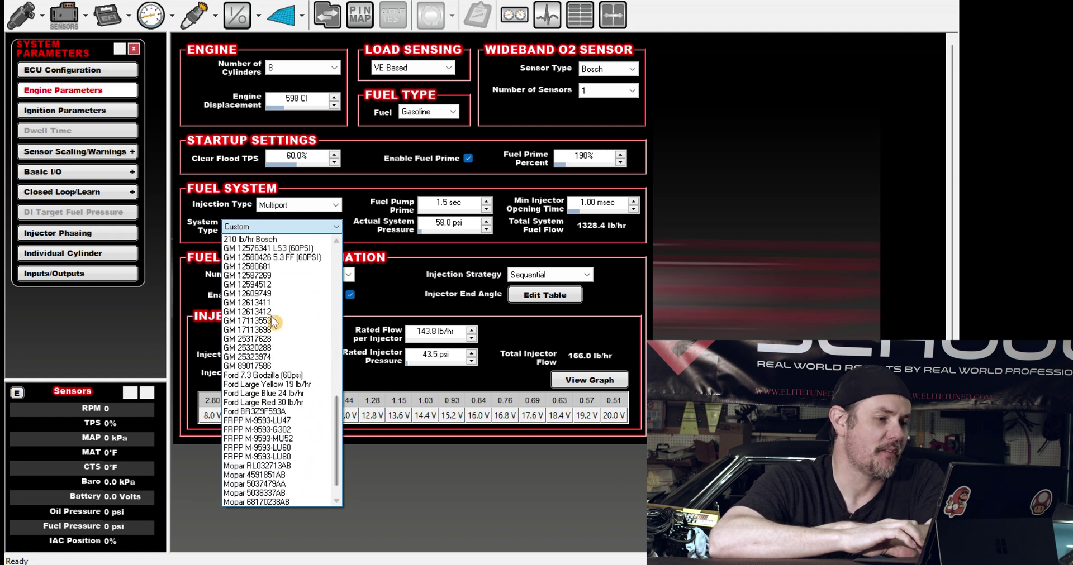
pyautogui.click(455, 509)
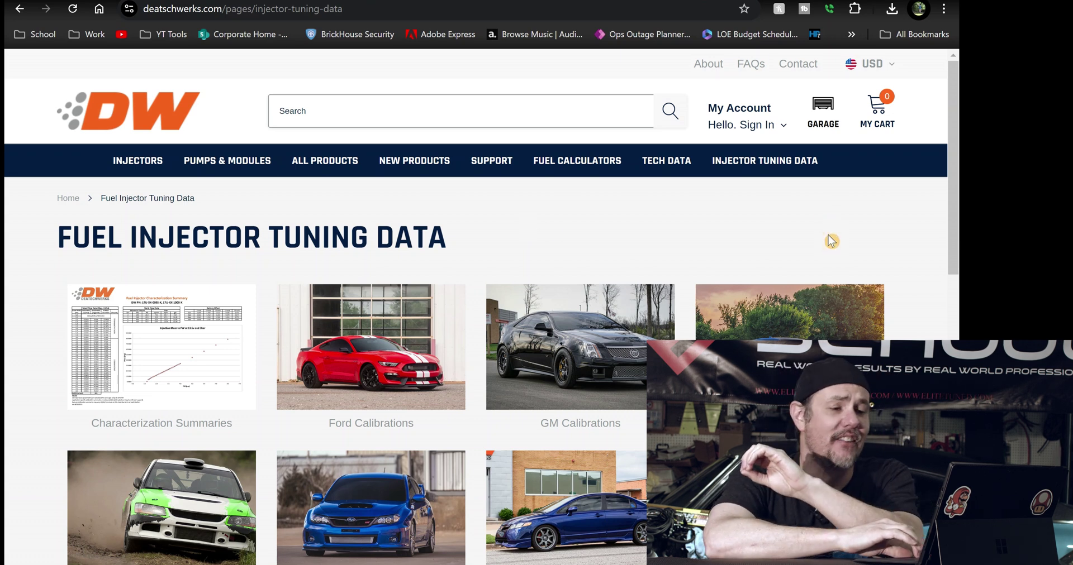
# - Go to Deatschwerks' Stand-Alone Calibrations page and find the 16U-XX-0090-X injector
pyautogui.scroll(-6, 829, 240)
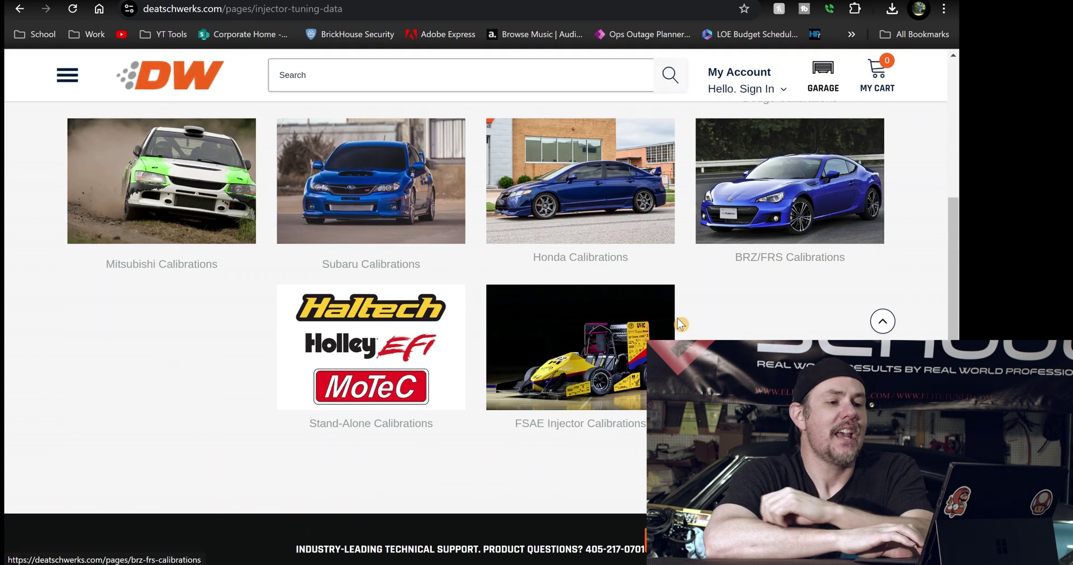
pyautogui.click(369, 363)
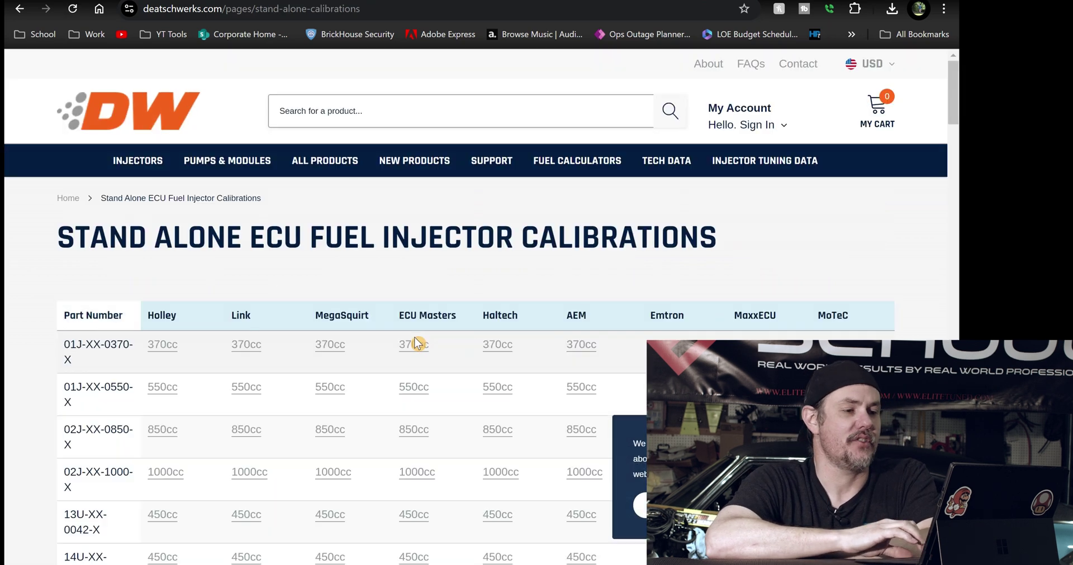
pyautogui.scroll(-10, 417, 342)
pyautogui.scroll(-4, 418, 342)
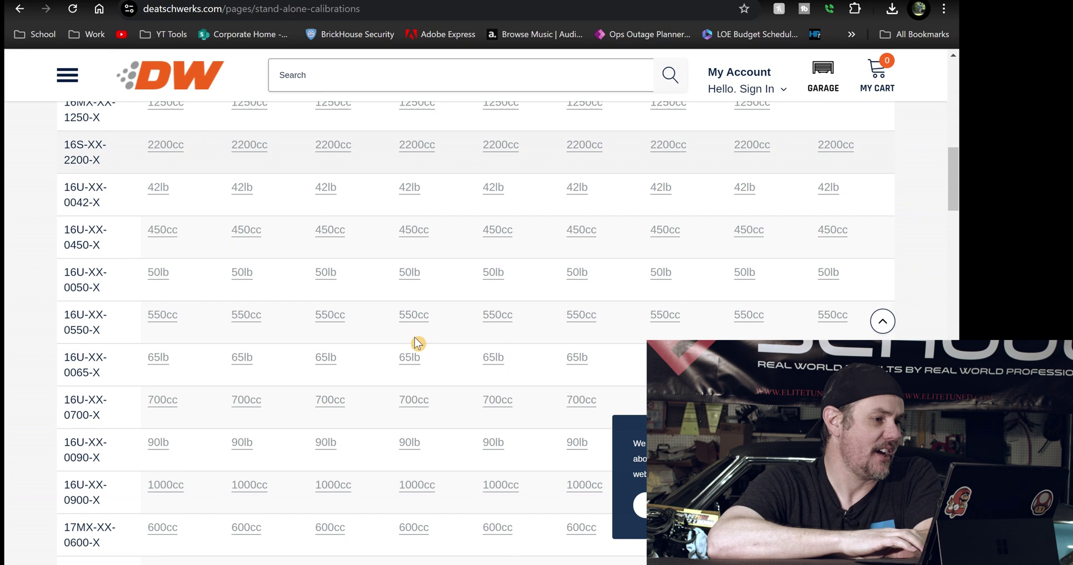
# - Save the Holley 90lb injector data spreadsheet and open it from recent downloads
pyautogui.click(158, 436)
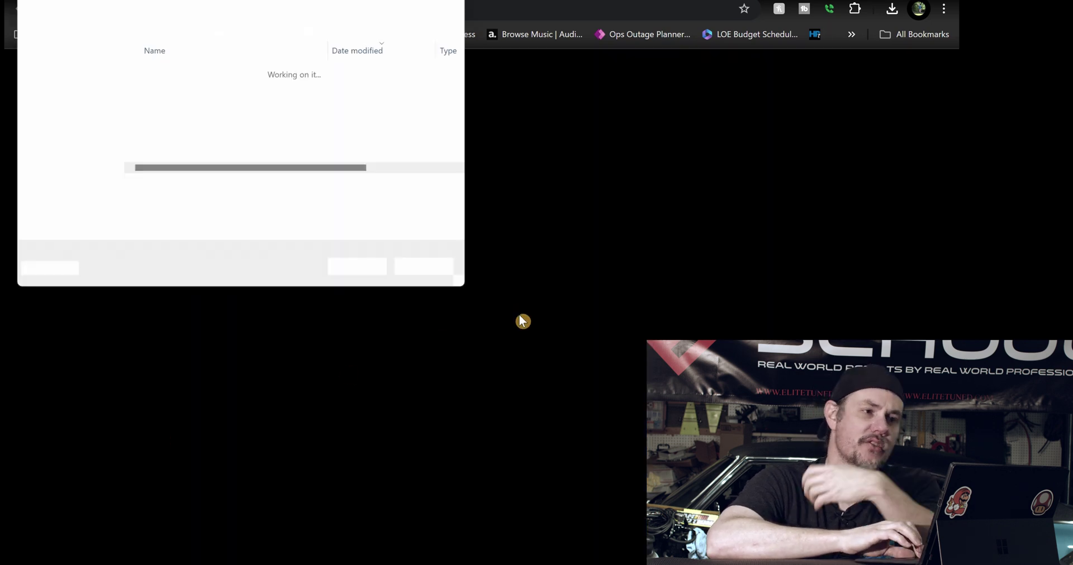
pyautogui.click(370, 273)
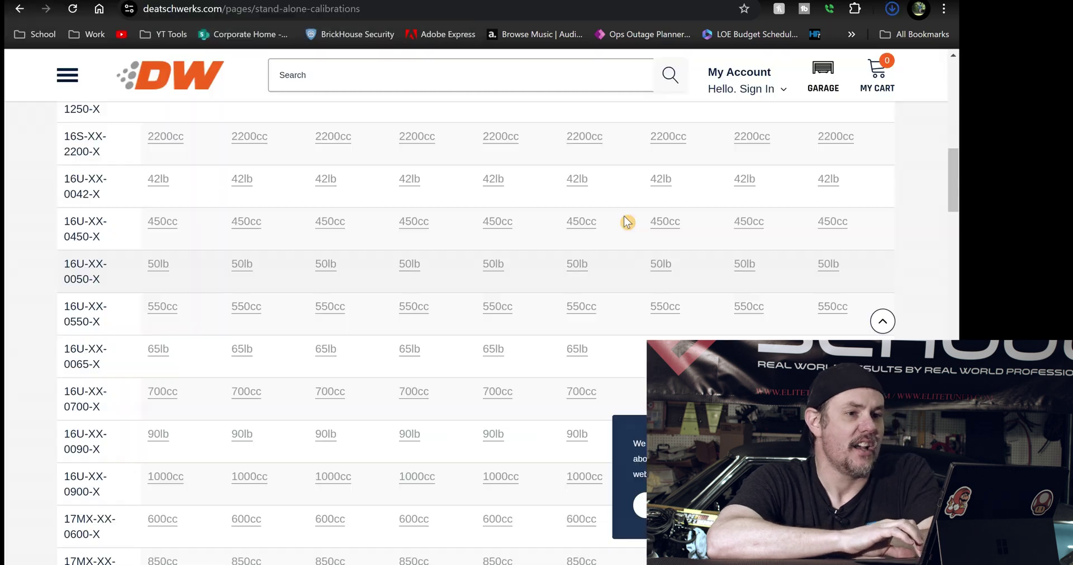
pyautogui.click(892, 9)
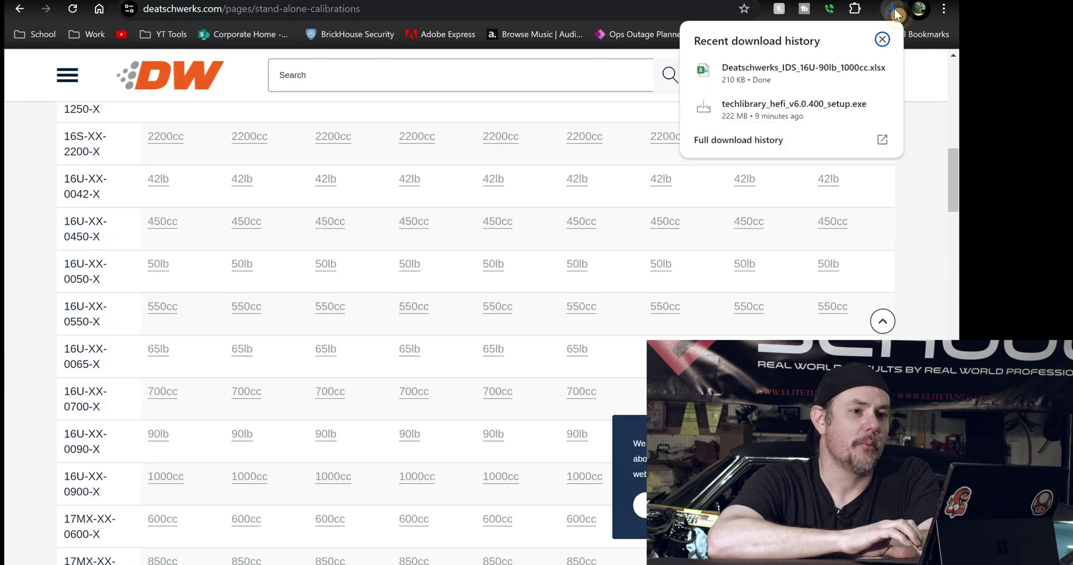
pyautogui.click(762, 82)
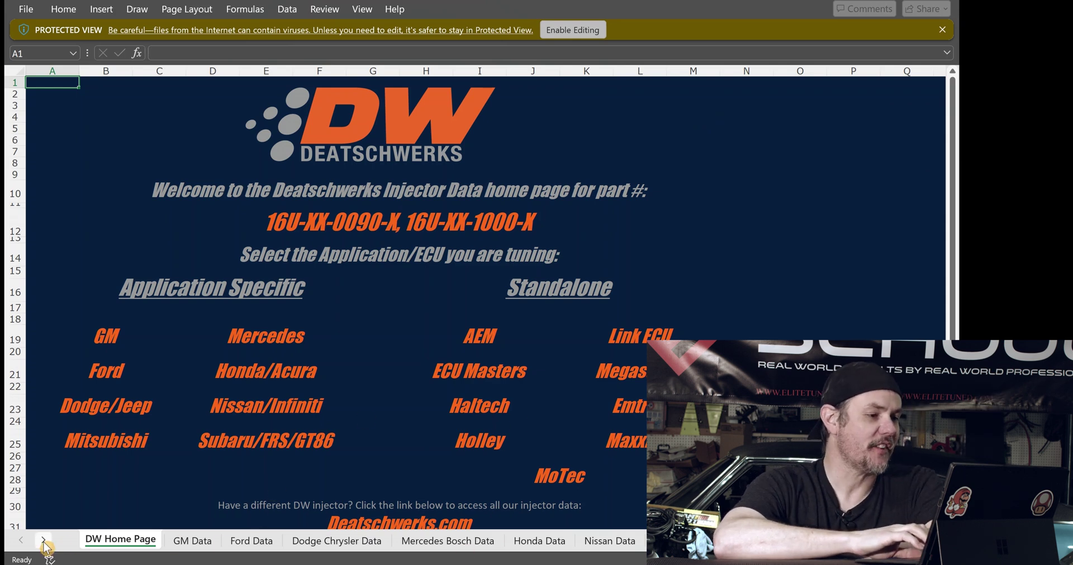
# - Move past the GM, Ford and Dodge Chrysler data sheets to the Holley Data sheet
pyautogui.click(199, 542)
pyautogui.click(258, 539)
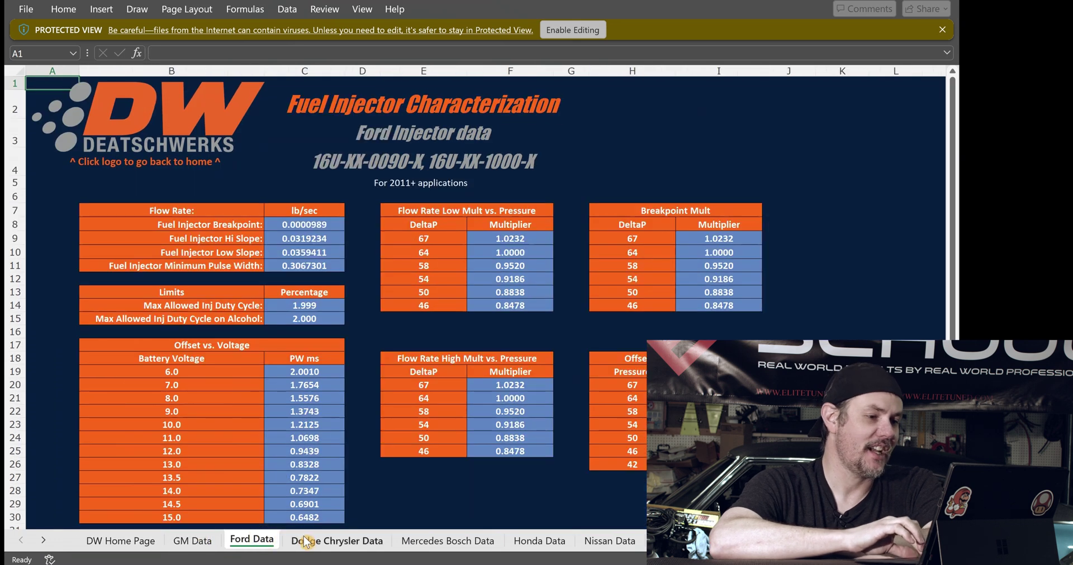
pyautogui.click(315, 550)
pyautogui.click(43, 540)
pyautogui.click(43, 541)
pyautogui.click(43, 540)
pyautogui.click(43, 540)
pyautogui.click(43, 540)
pyautogui.click(43, 541)
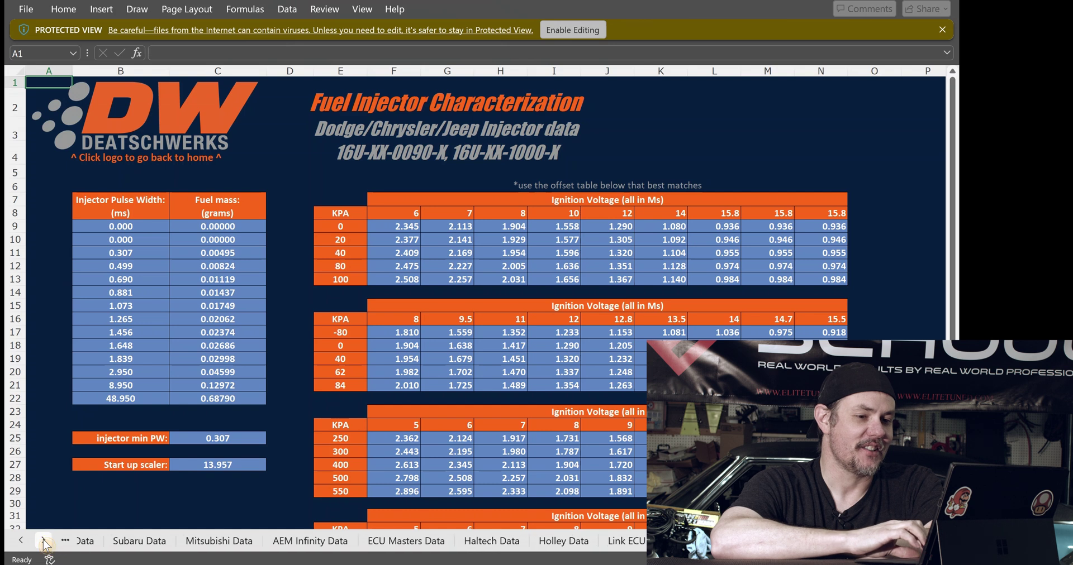
pyautogui.click(43, 540)
pyautogui.click(558, 549)
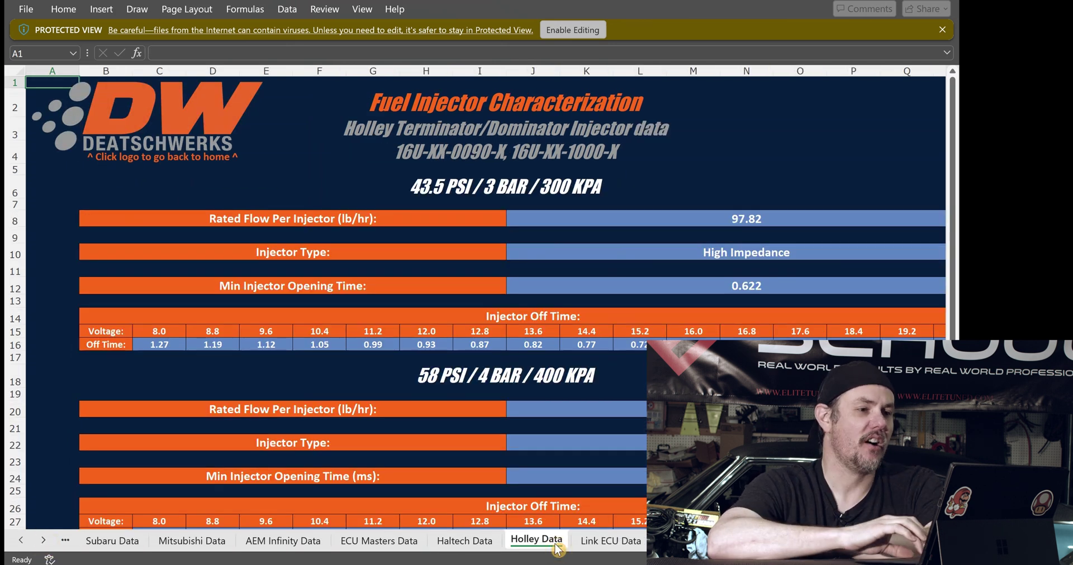
# - Review the 43.5 and 58 PSI tables (97.82 lb/hr at 43.5 psi) before returning to Holley EFI
pyautogui.scroll(-4, 553, 312)
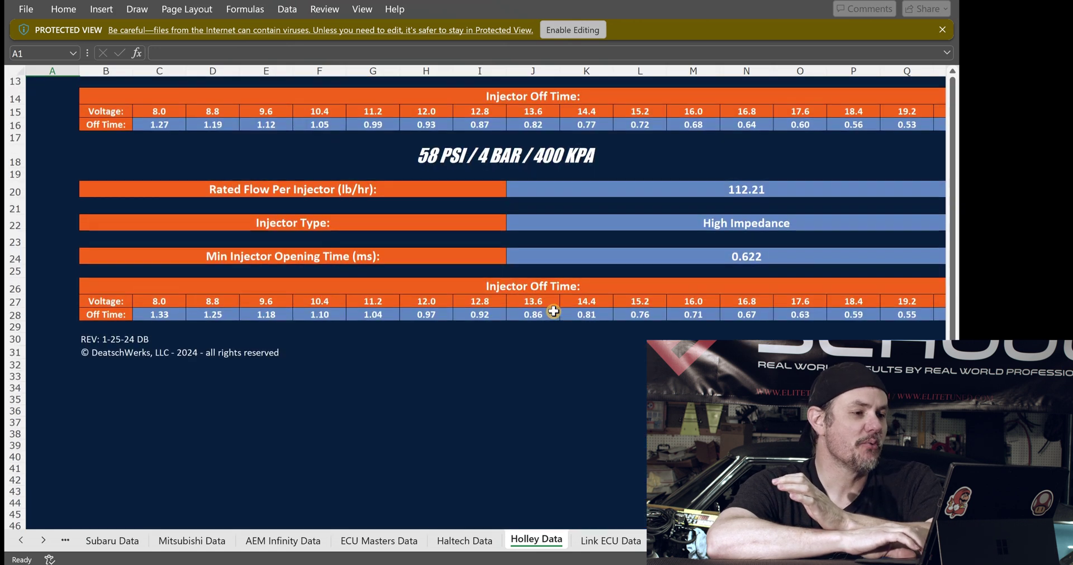
pyautogui.scroll(3, 553, 311)
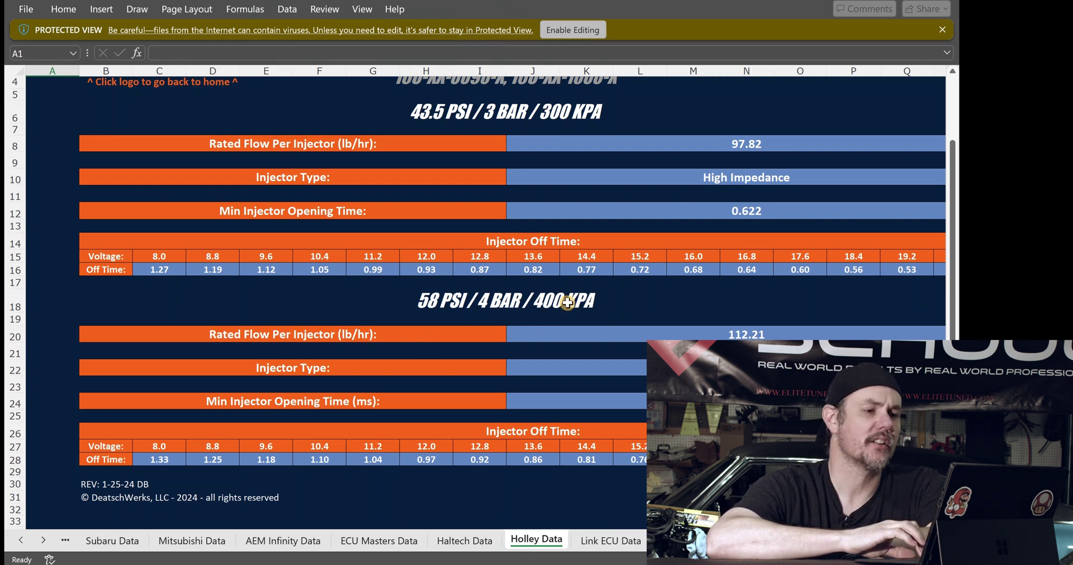
pyautogui.scroll(-1, 551, 310)
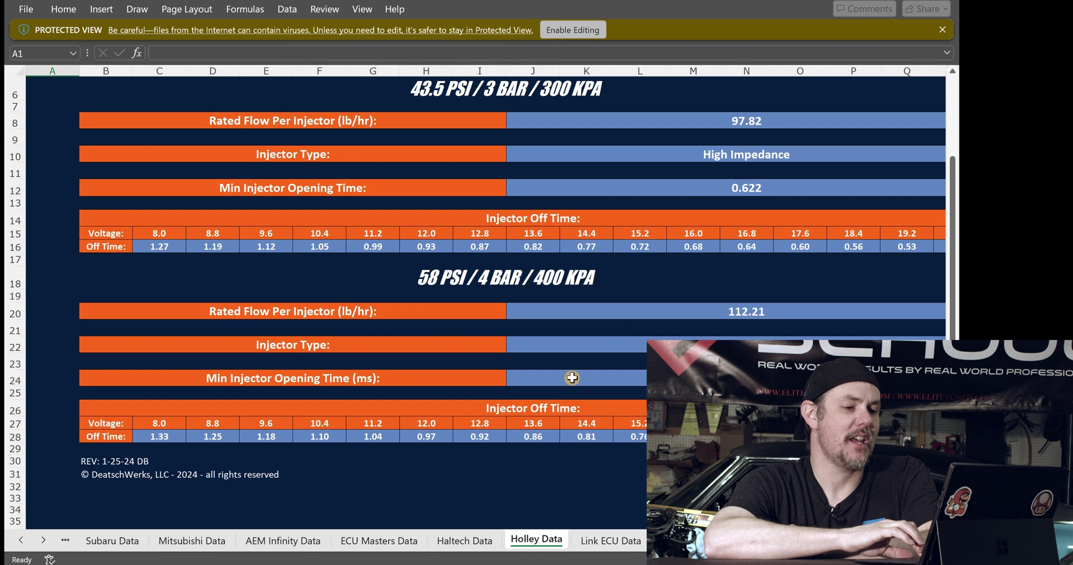
pyautogui.hotkey('alt', 'Tab')
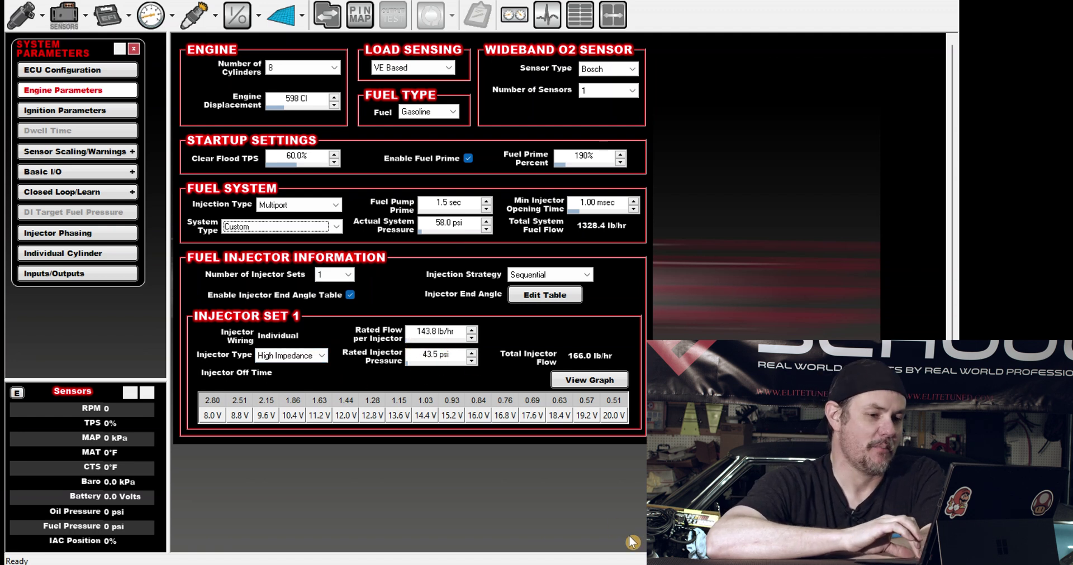
# - Compare Excel's Holley Data values, including 0.622 opening time at 43.5 psi, with Holley EFI's Engine Parameters
pyautogui.hotkey('alt', 'Tab')
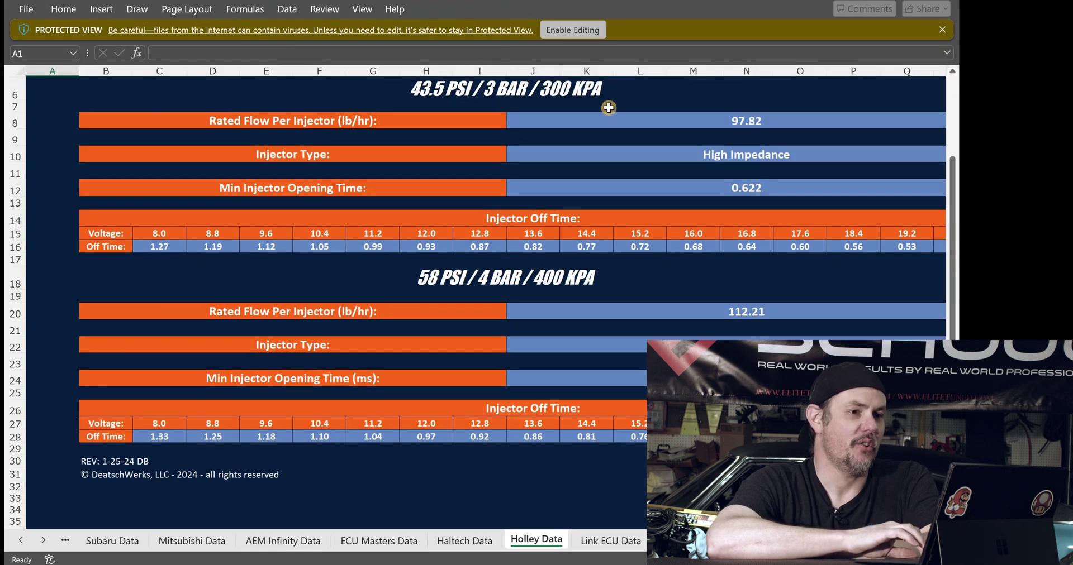
pyautogui.scroll(2, 608, 107)
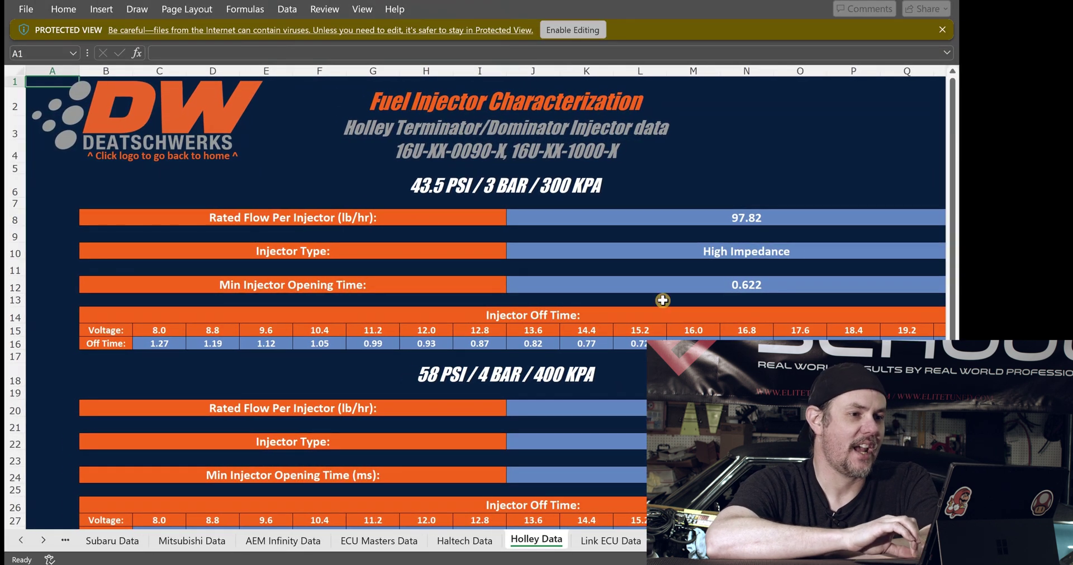
pyautogui.hotkey('alt', 'Tab')
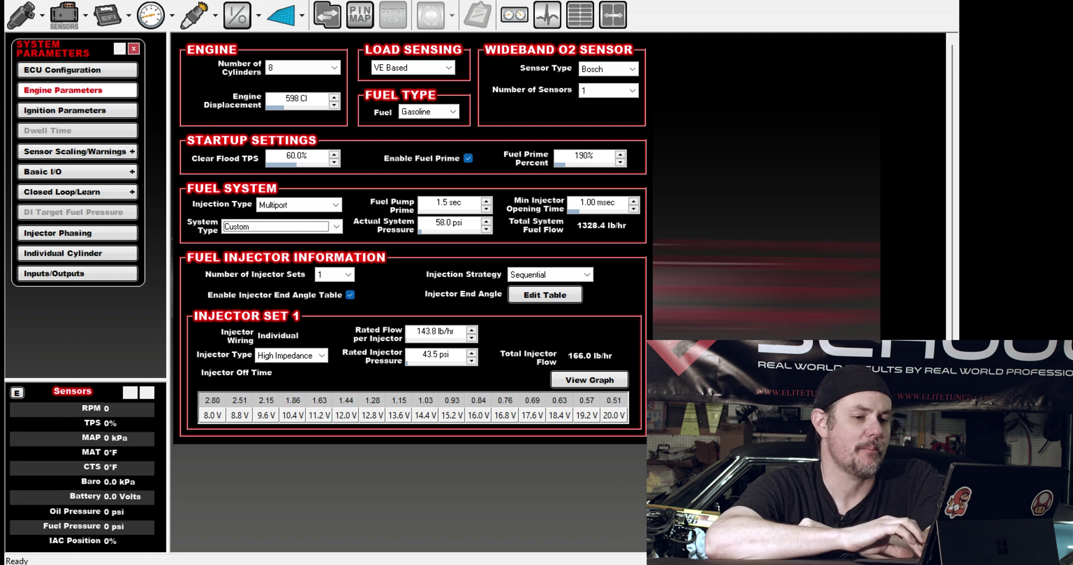
pyautogui.moveTo(648, 564)
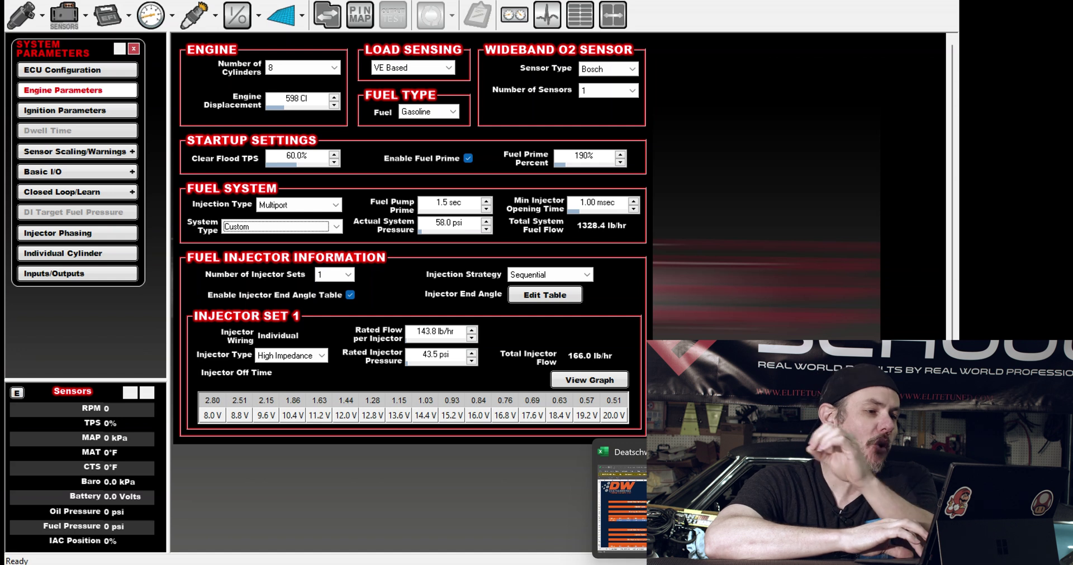
pyautogui.click(621, 502)
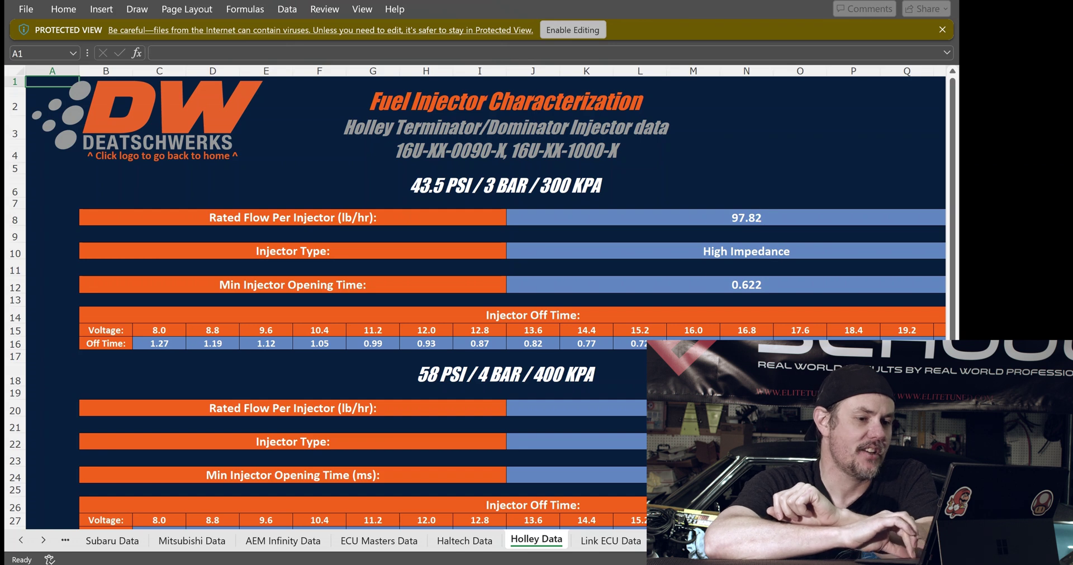
pyautogui.hotkey('alt', 'Tab')
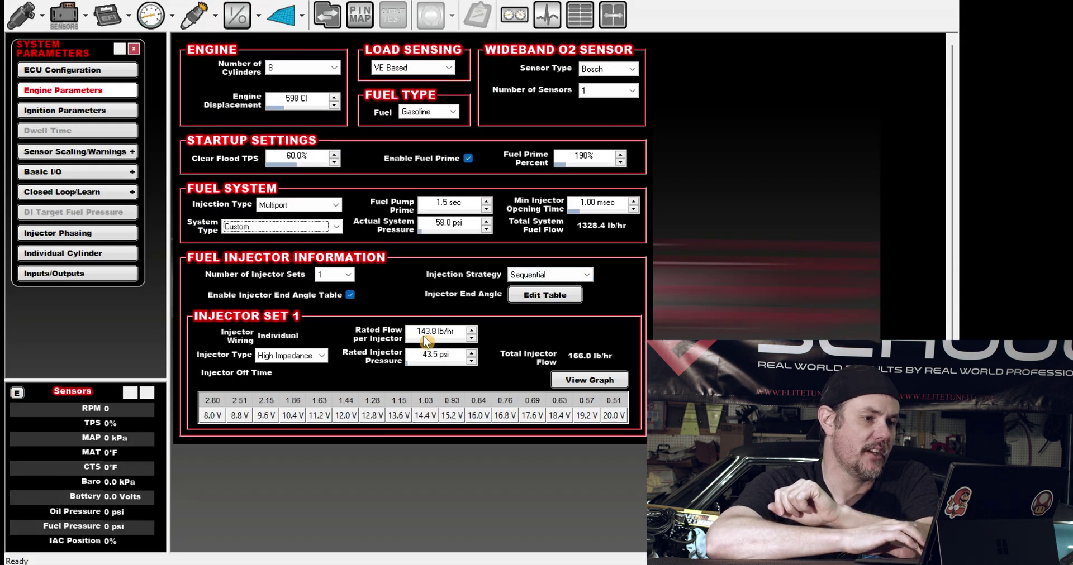
# - Set the rated flow per injector to 87.8 lb/hr, checking it against the spreadsheet
pyautogui.click(424, 336)
pyautogui.write('87')
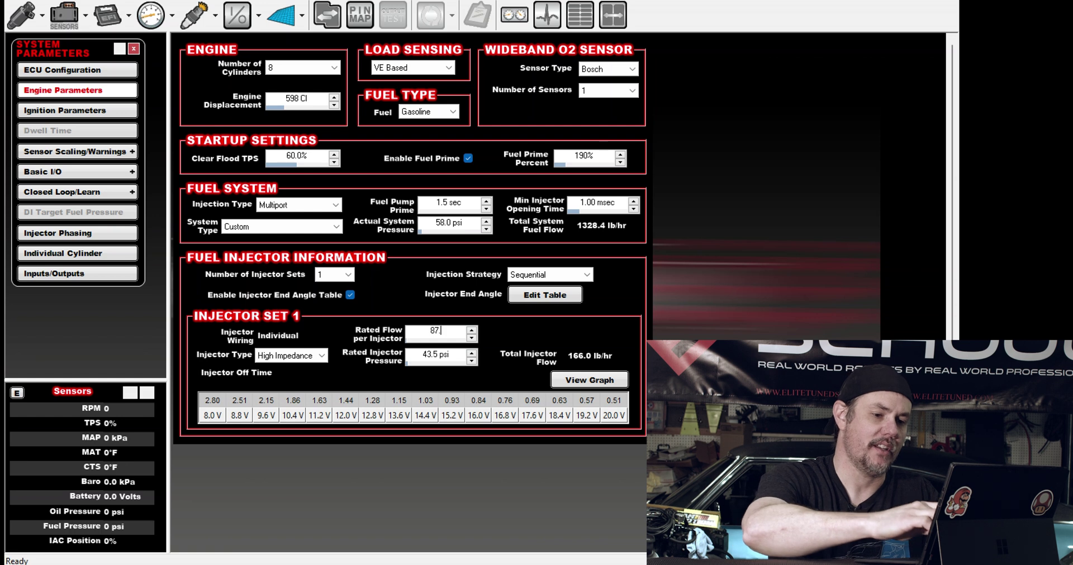
pyautogui.write('.8')
pyautogui.press('Return')
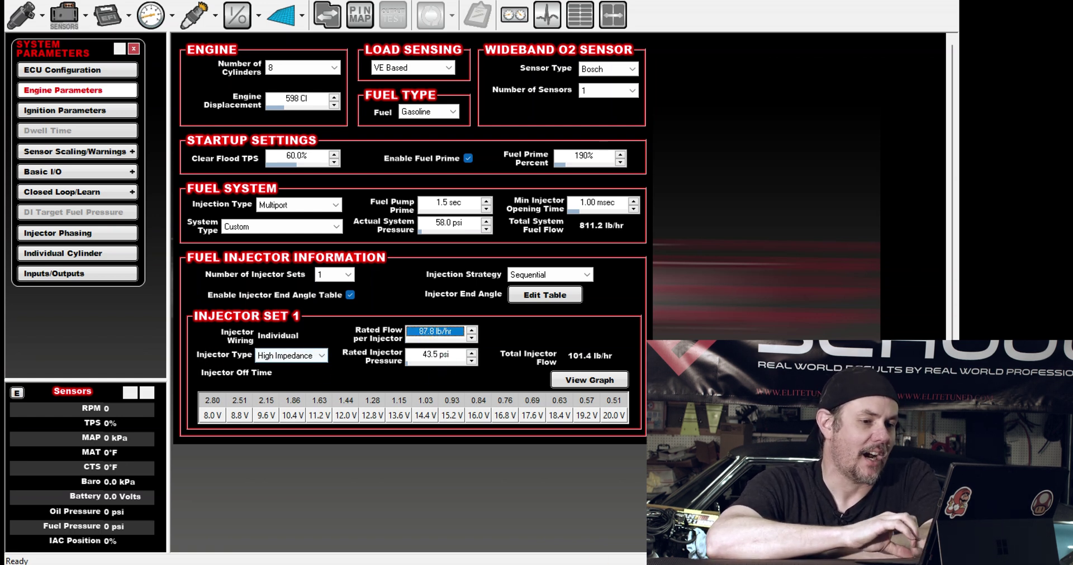
pyautogui.hotkey('alt', 'Tab')
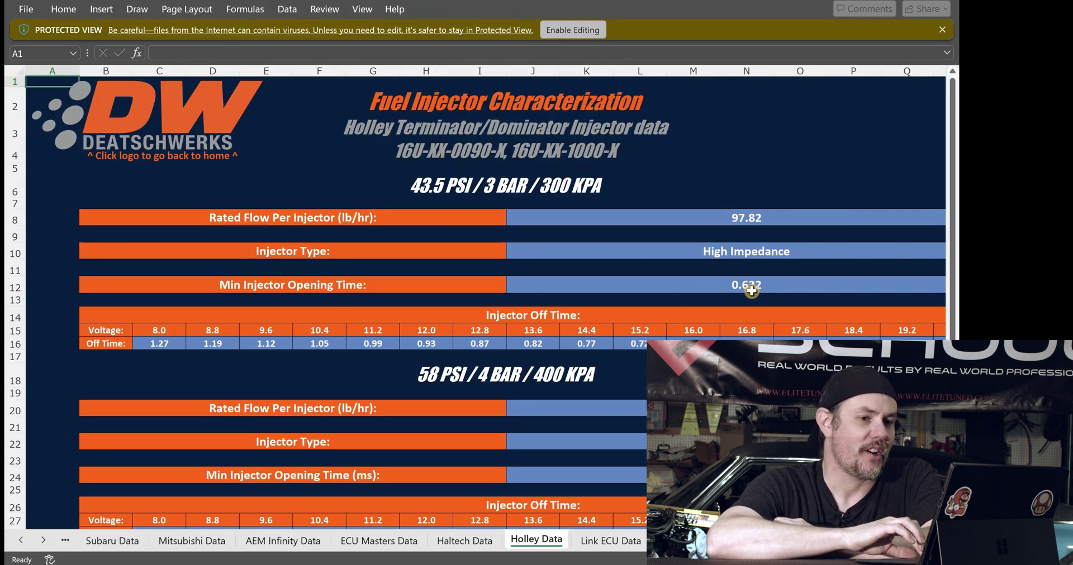
pyautogui.hotkey('alt', 'Tab')
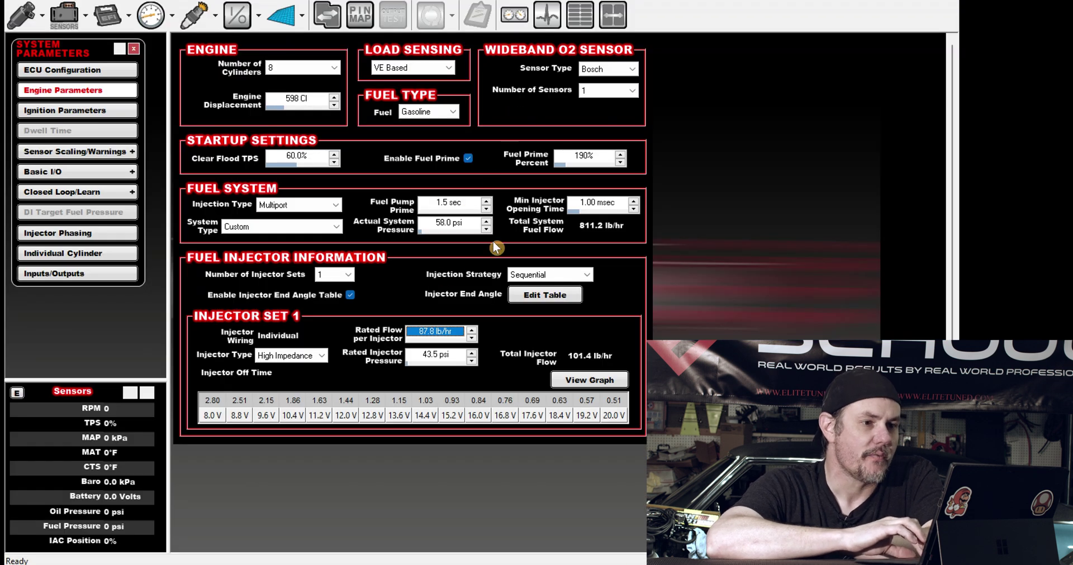
# - Set the minimum injector opening time to 0.62 msec
pyautogui.click(594, 205)
pyautogui.write('0')
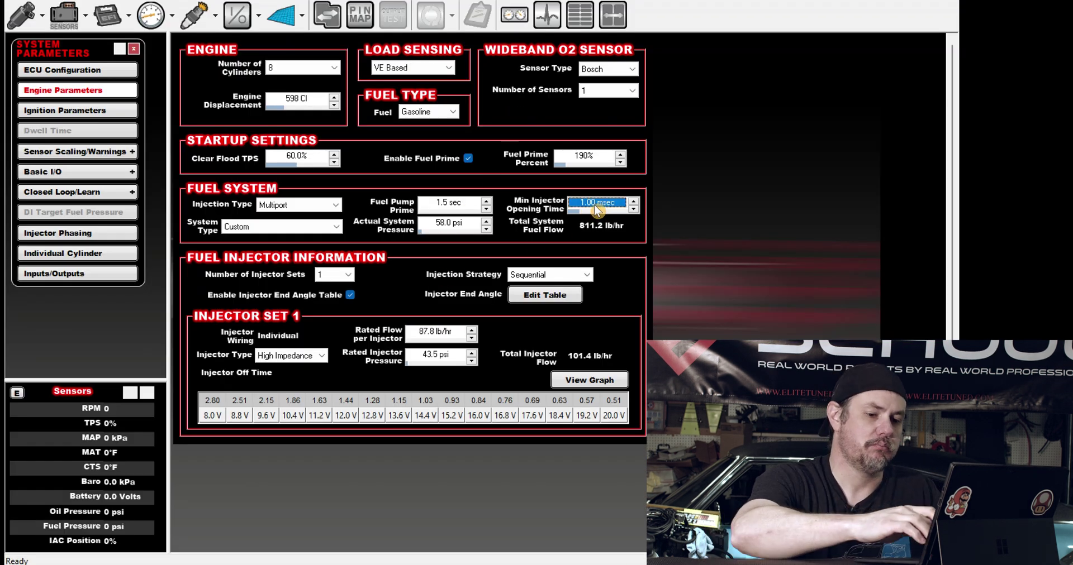
pyautogui.write('.622')
pyautogui.press('Return')
pyautogui.hotkey('alt', 'Tab')
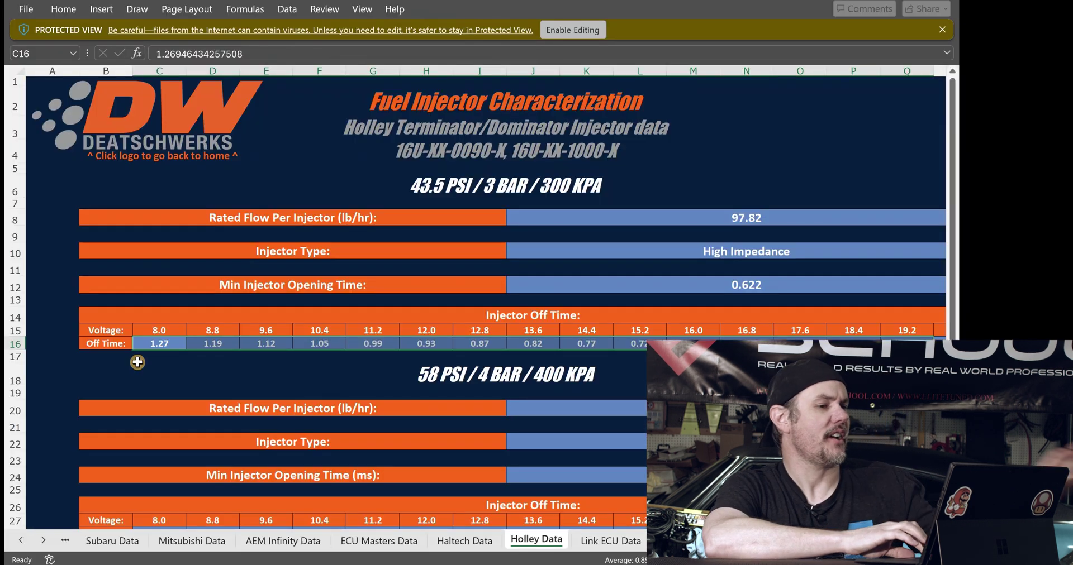
# - Copy the 43.5 PSI off-time row into Holley's injector off-time table, 1.27 down to 0.53
pyautogui.rightClick(159, 345)
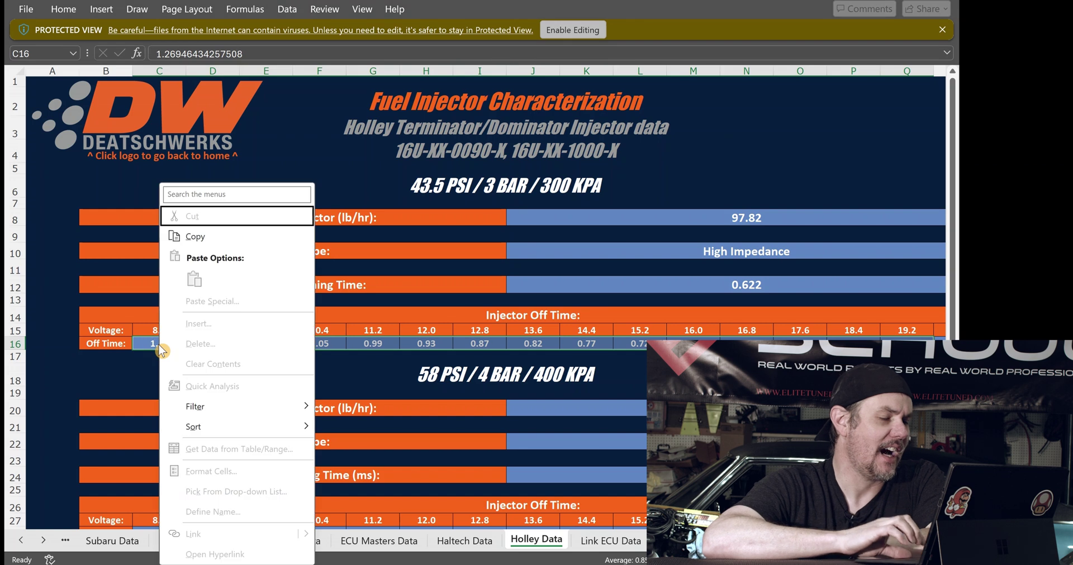
pyautogui.click(217, 239)
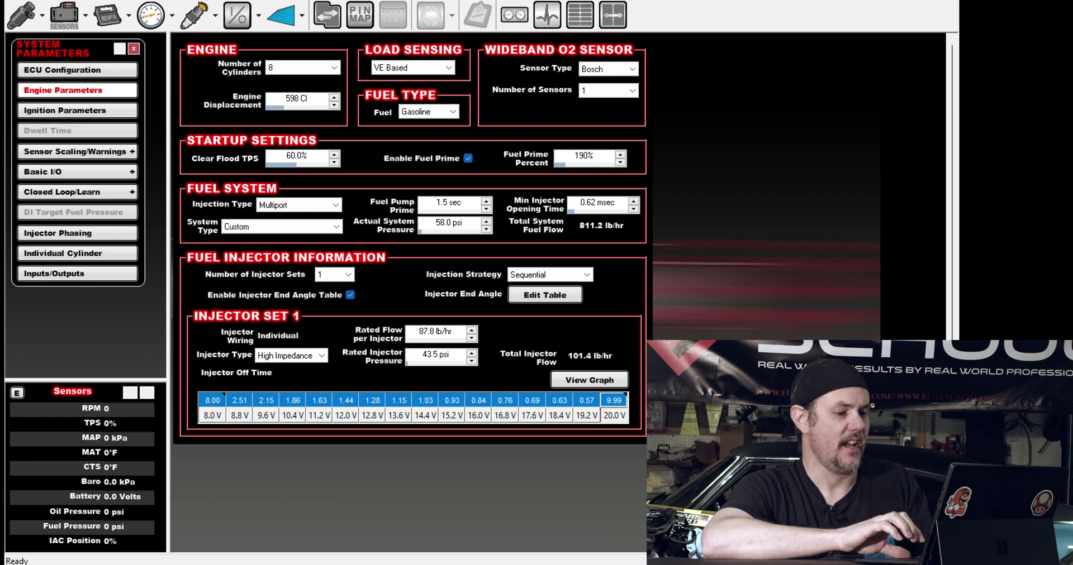
pyautogui.hotkey('ctrl', 'v')
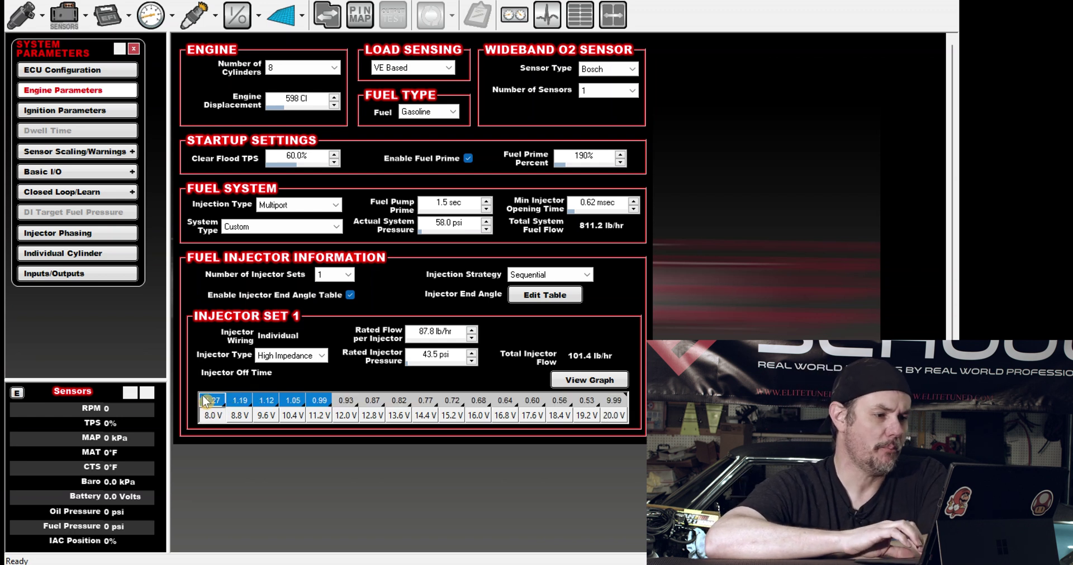
pyautogui.moveTo(213, 412); pyautogui.dragTo(600, 411)
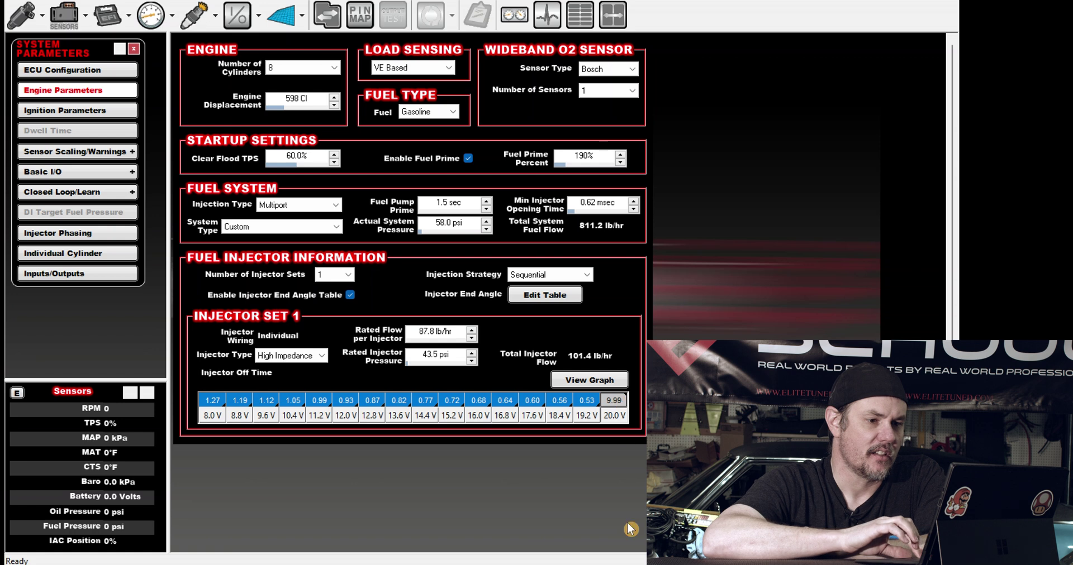
pyautogui.hotkey('alt', 'Tab')
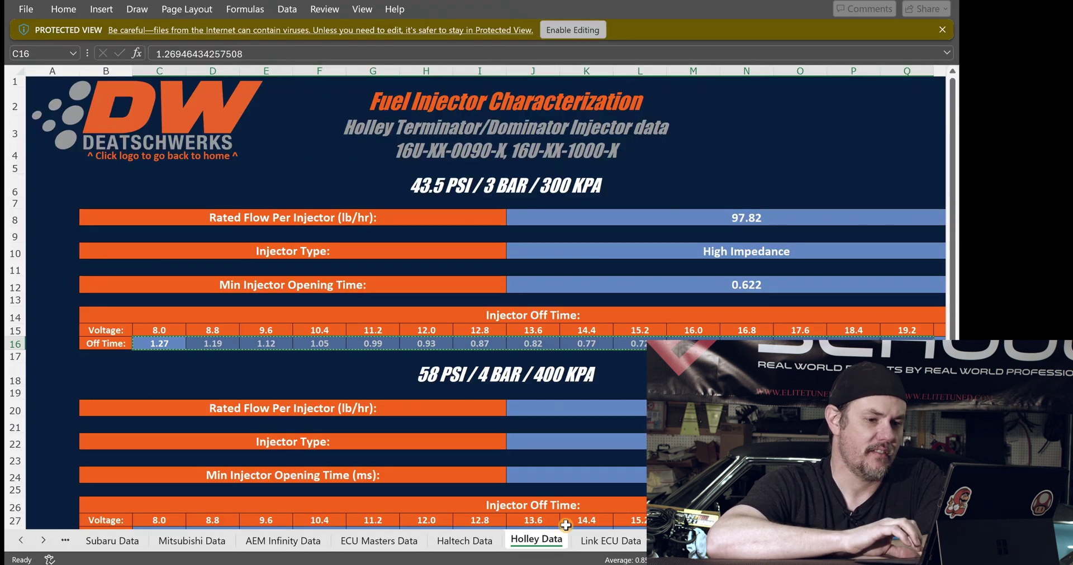
# - Change the 20.0 V injector off-time cell from 9.99 to 0.50
pyautogui.hscroll(2, 475, 251)
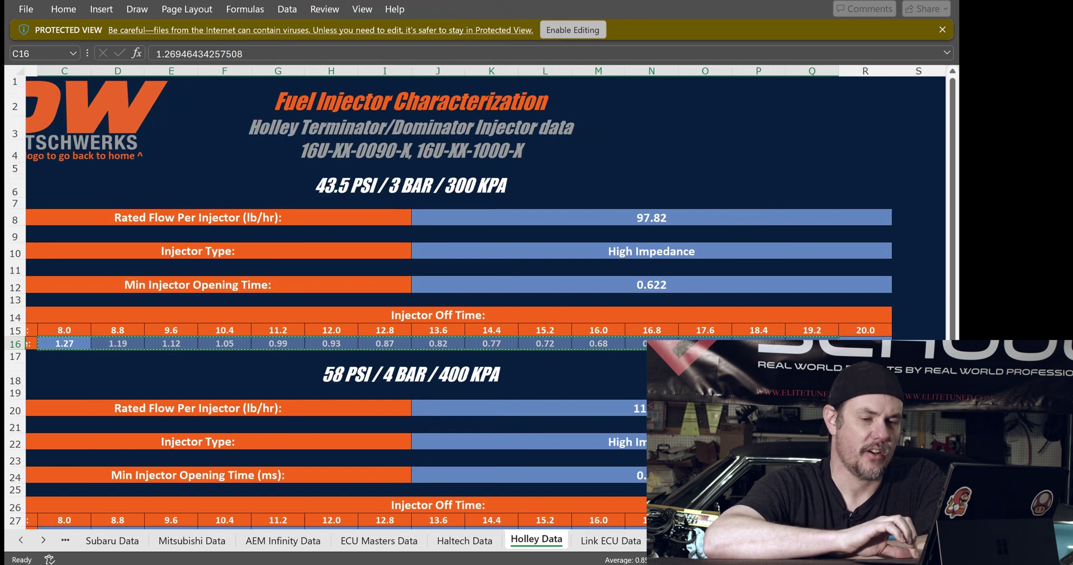
pyautogui.hotkey('alt', 'Tab')
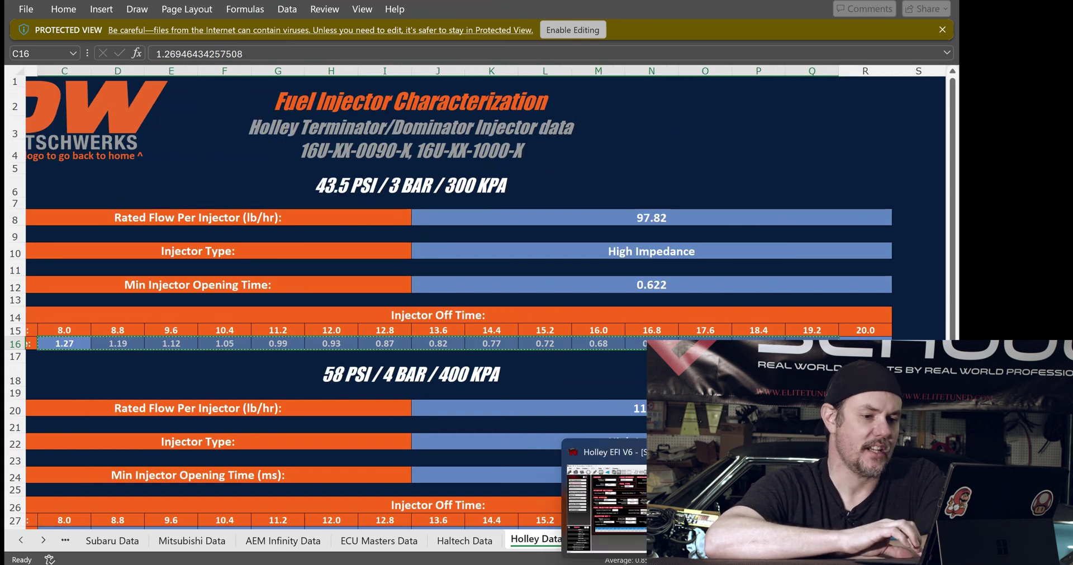
pyautogui.doubleClick(613, 401)
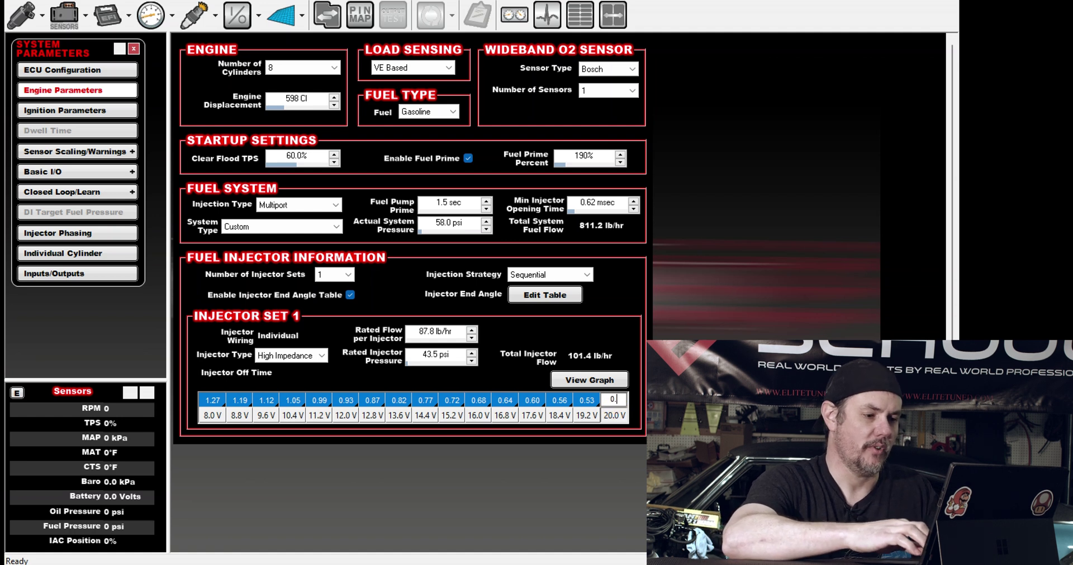
pyautogui.press('Return')
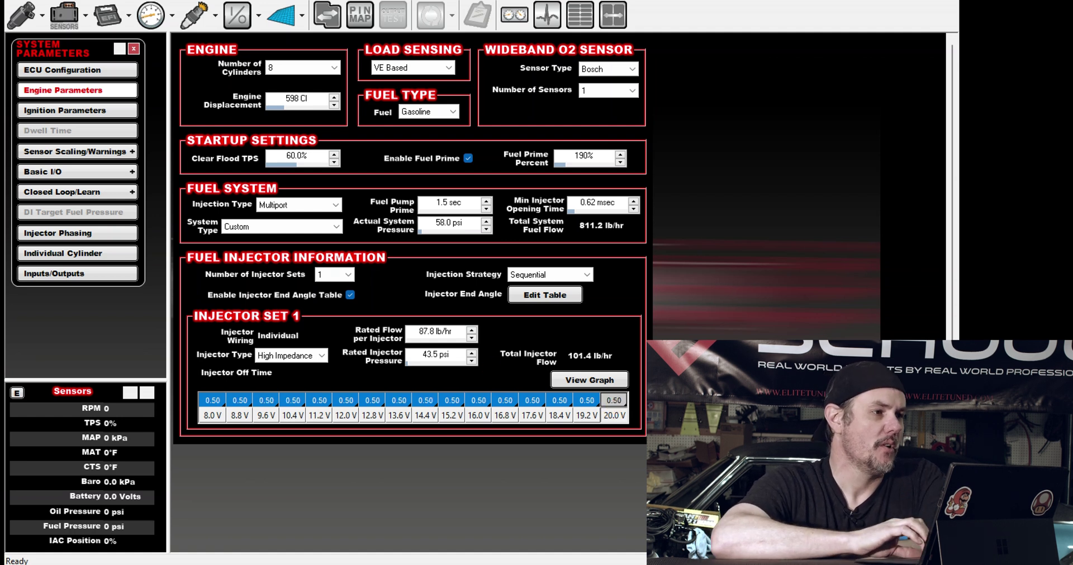